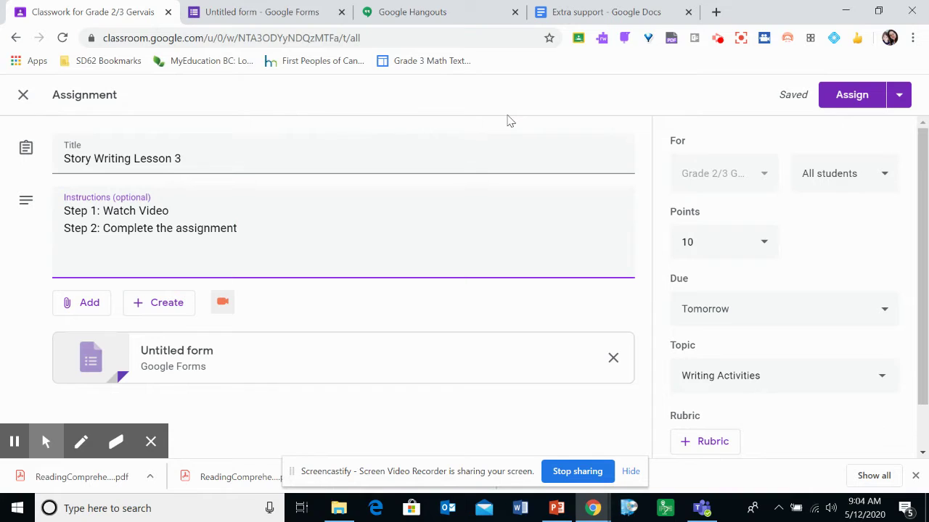
Step: Extend the assignment title to read "Story Writing Lesson 3 Problems/Conflicts/Solutions"
click(486, 155)
text(P)
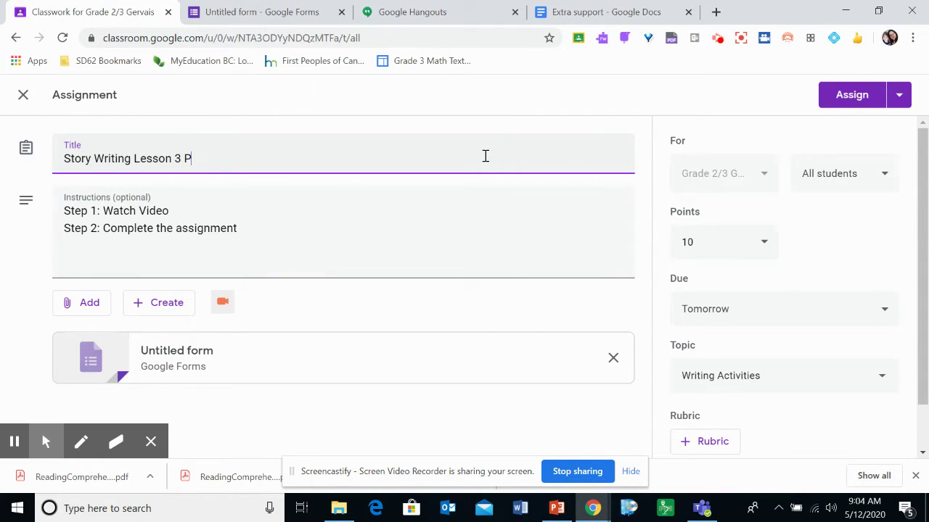
text(roblems/Conflicts/ )
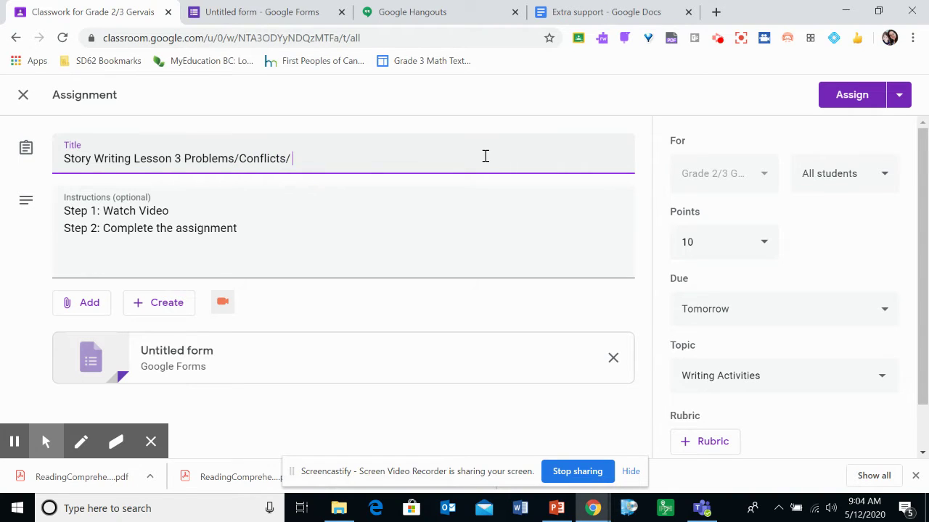
text(Solutions)
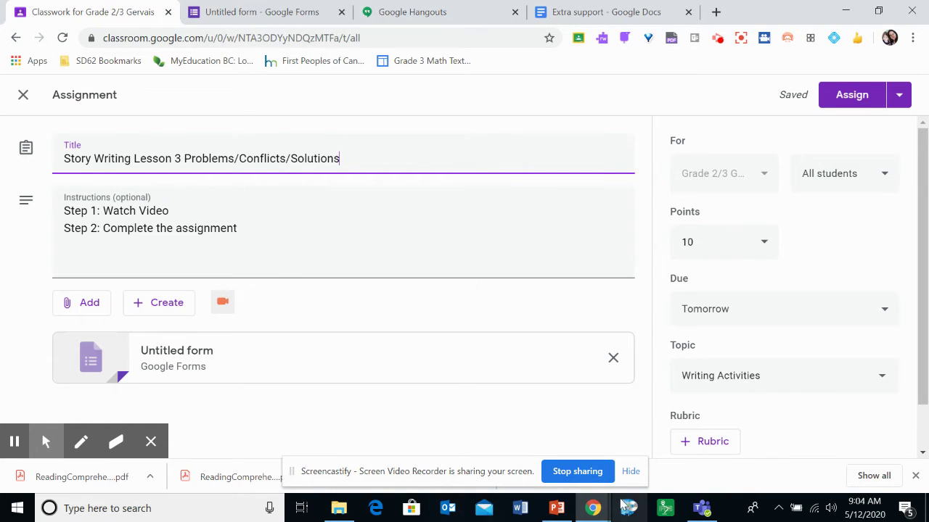
Step: Switch to PowerPoint, present the story elements slideshow through its final Solution slide, and minimize the presentation window
click(556, 508)
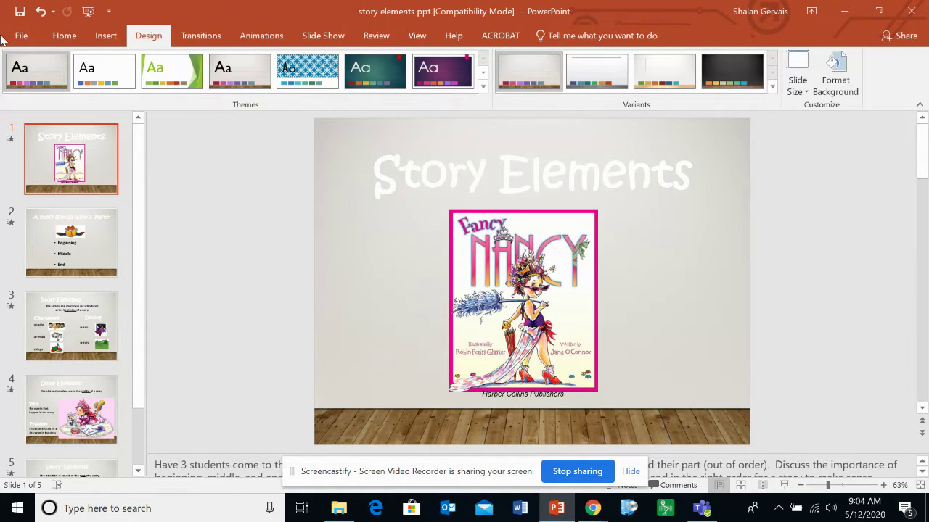
click(86, 11)
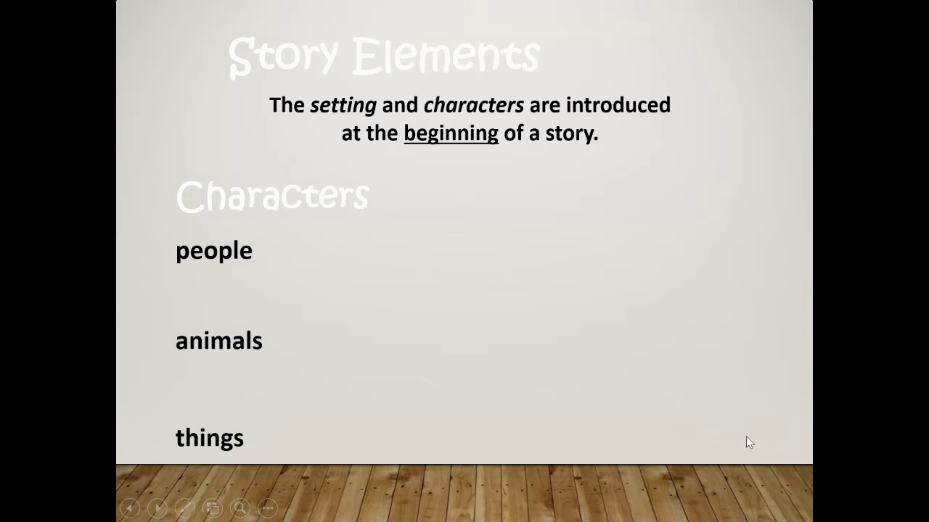
click(746, 436)
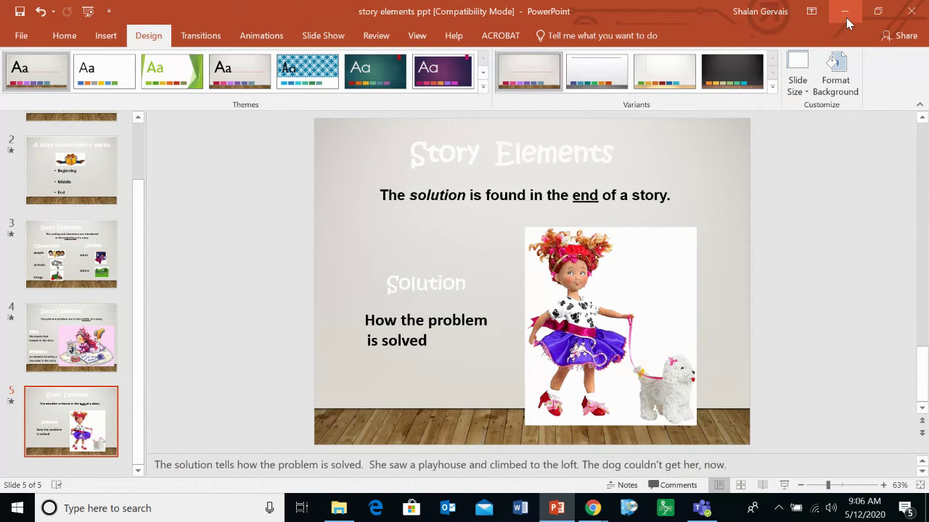
click(844, 12)
Step: Switch to the untitled Google Form and review its heading, Name question and Problem and Solution definitions image
click(246, 12)
click(69, 11)
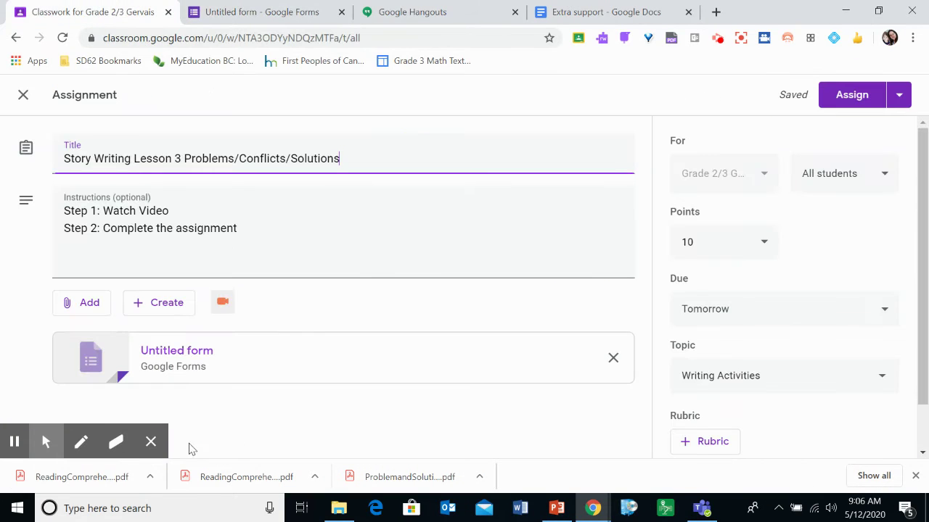
click(246, 10)
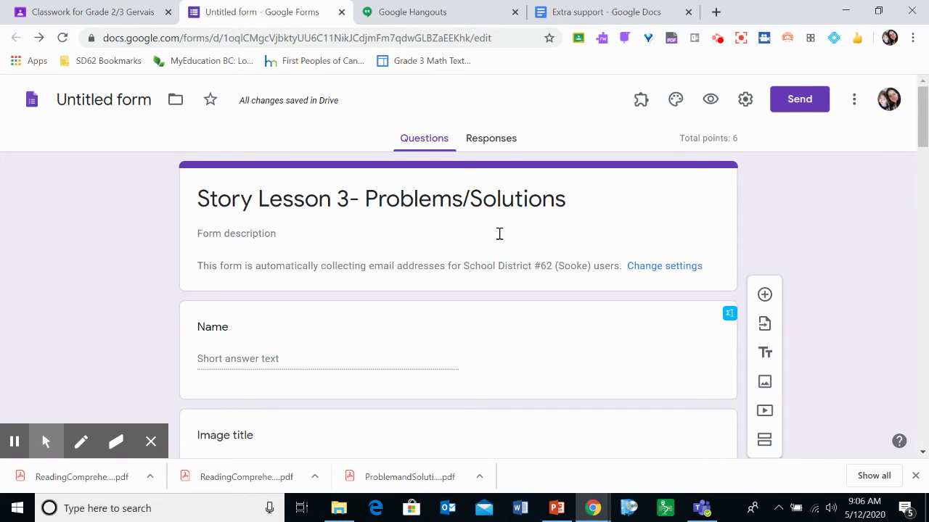
scroll(499, 234, down, 2)
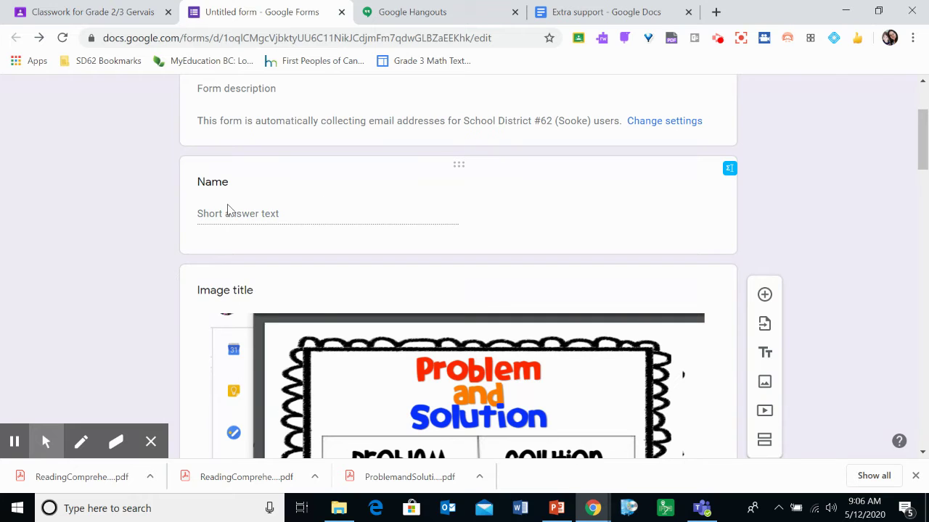
scroll(433, 189, down, 3)
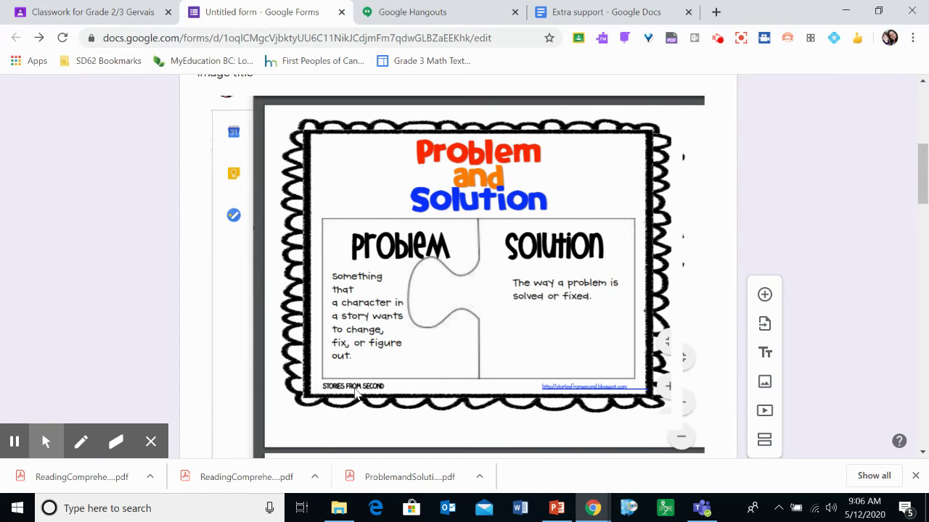
scroll(528, 252, down, 5)
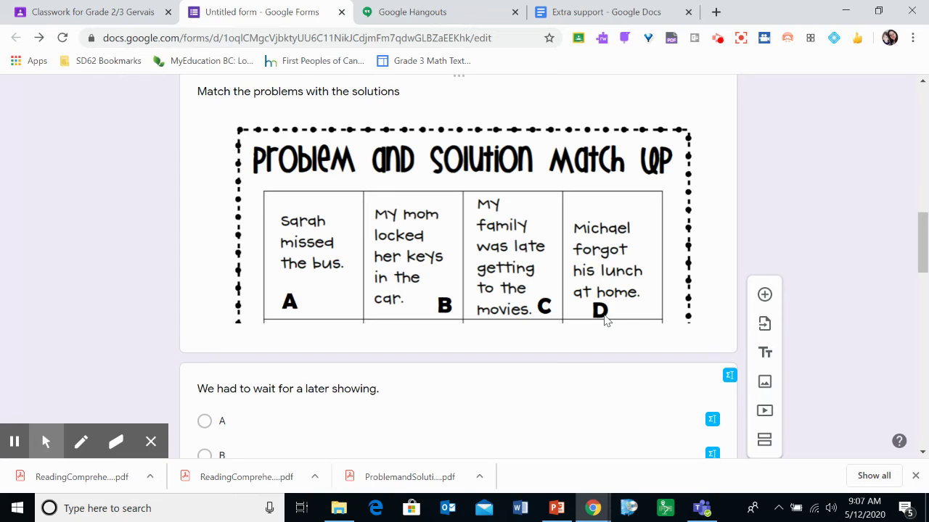
Step: Compare match-up problems A to D with the "We had to wait for a later showing" and "He bought a lunch" questions
scroll(299, 398, down, 2)
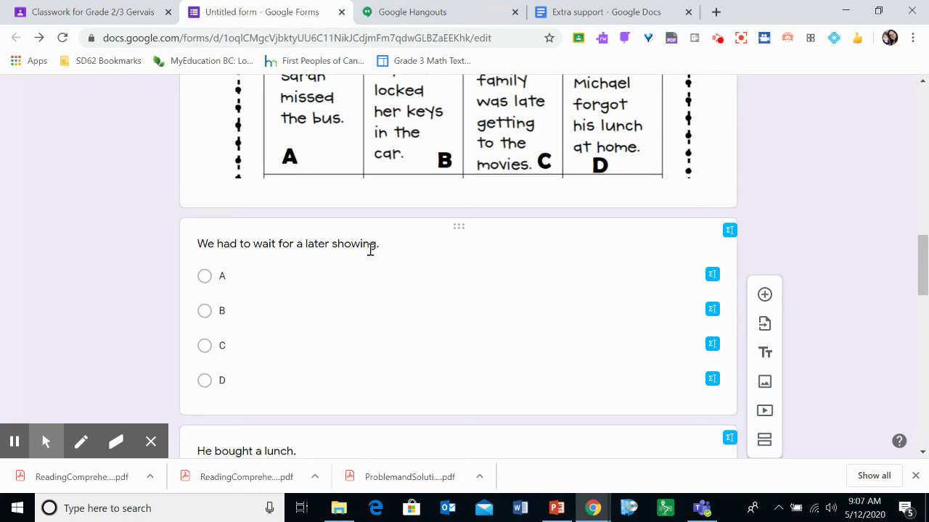
scroll(541, 195, up, 1)
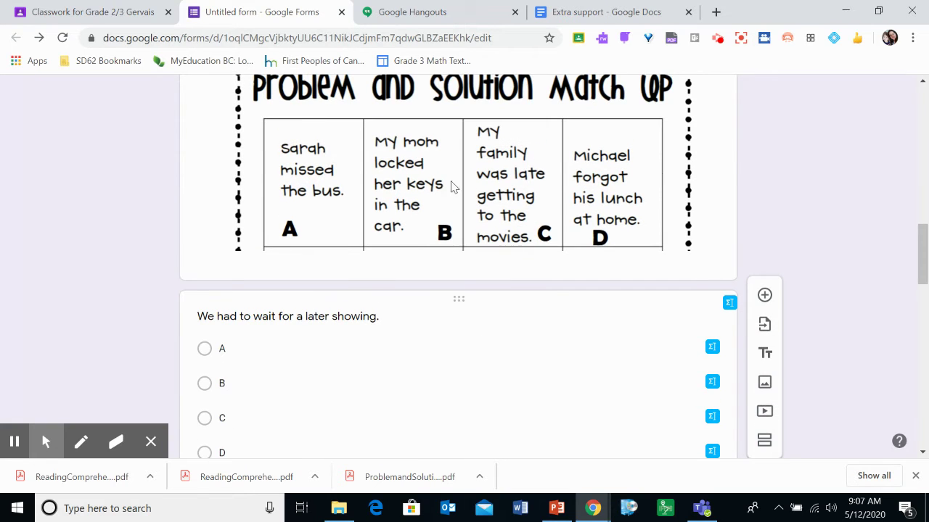
scroll(524, 367, down, 1)
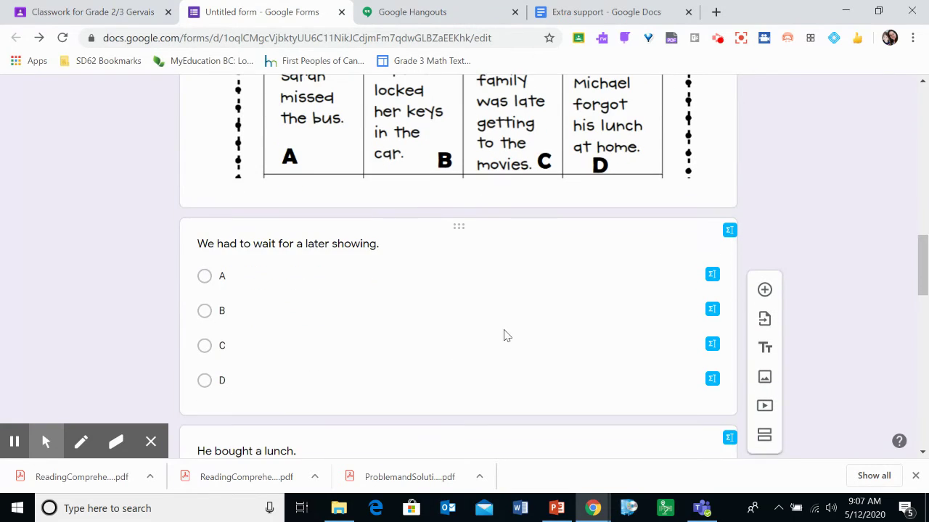
scroll(557, 267, down, 3)
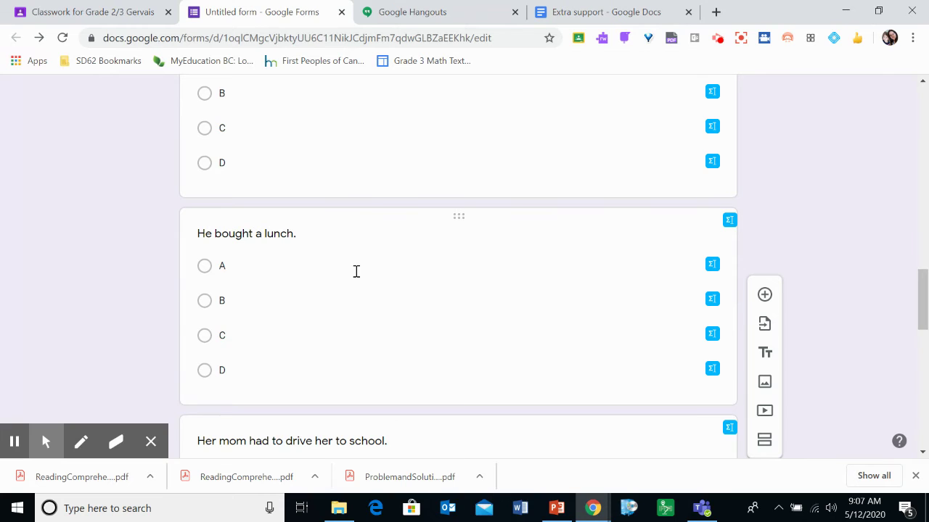
scroll(356, 275, up, 5)
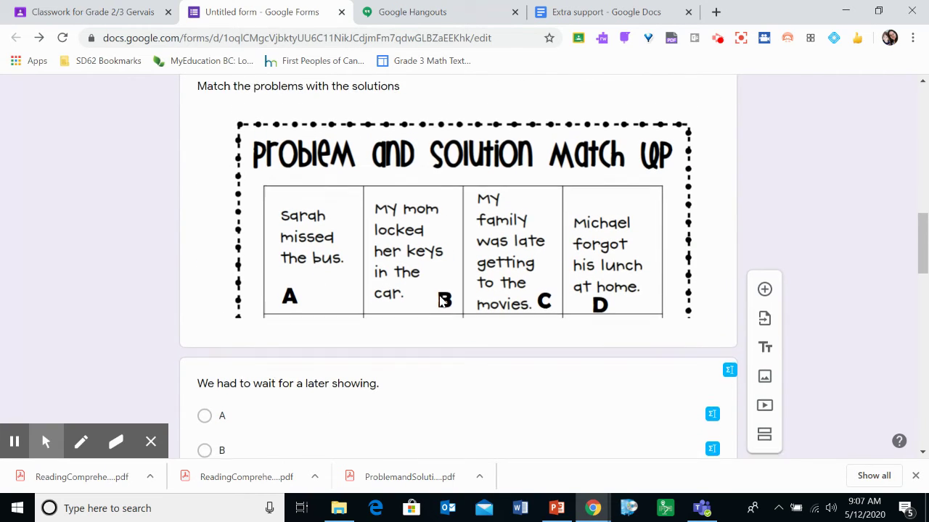
scroll(440, 301, down, 5)
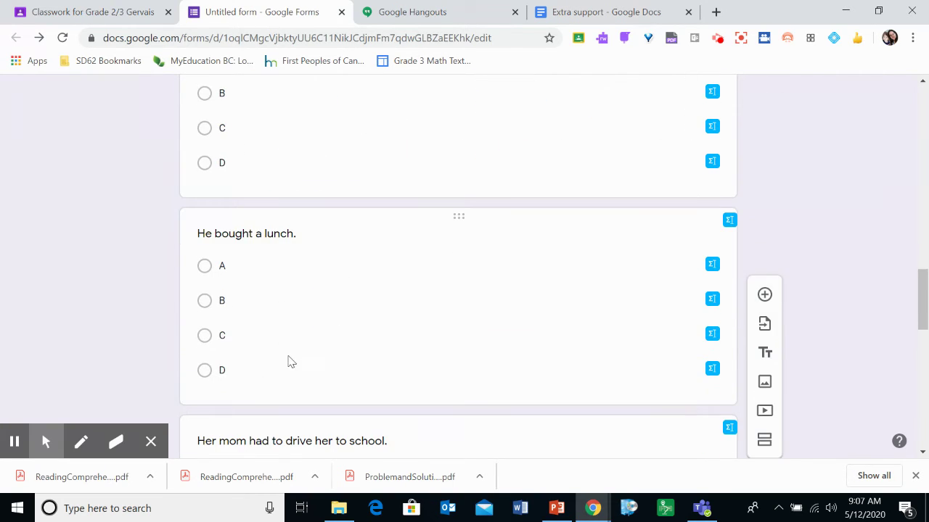
Step: Compare the match-up problems with the "Her mom had to drive her to school" and "She called my dad to bring her the extra set" questions
scroll(350, 328, down, 3)
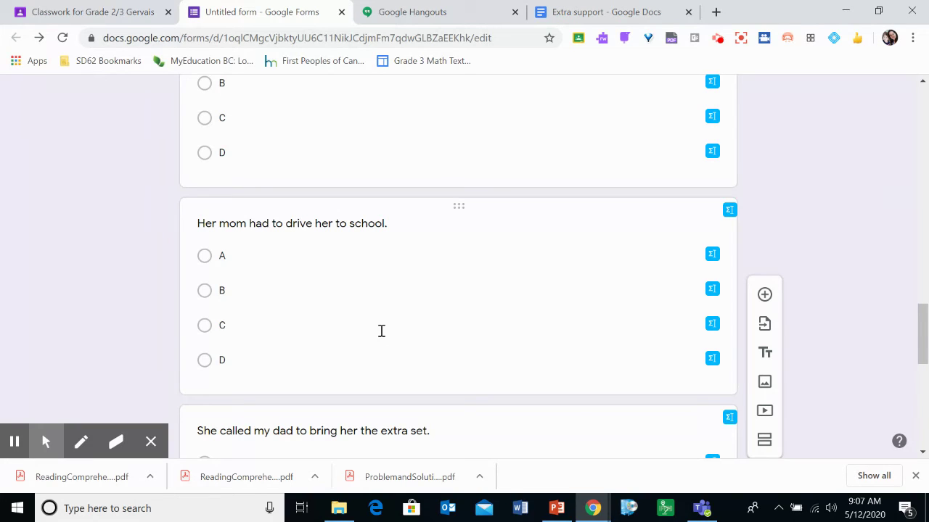
scroll(382, 301, up, 10)
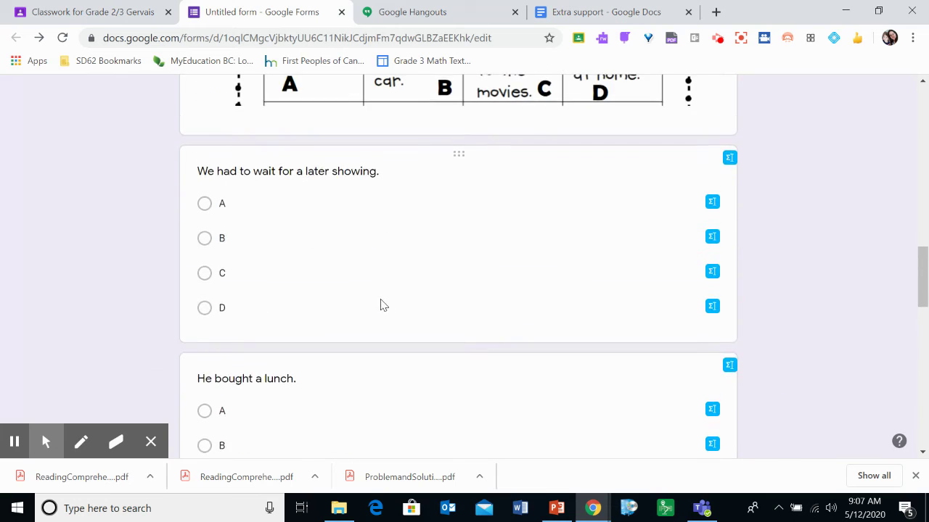
scroll(269, 266, down, 8)
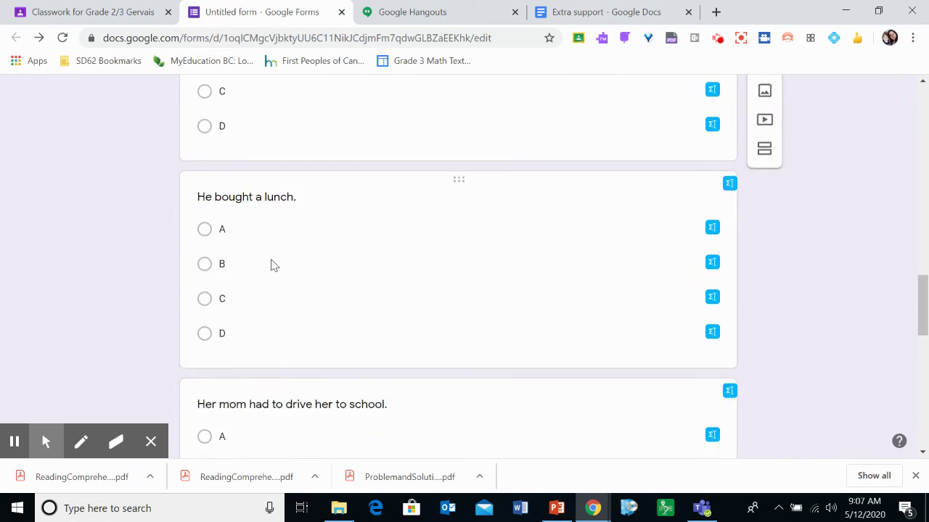
click(342, 346)
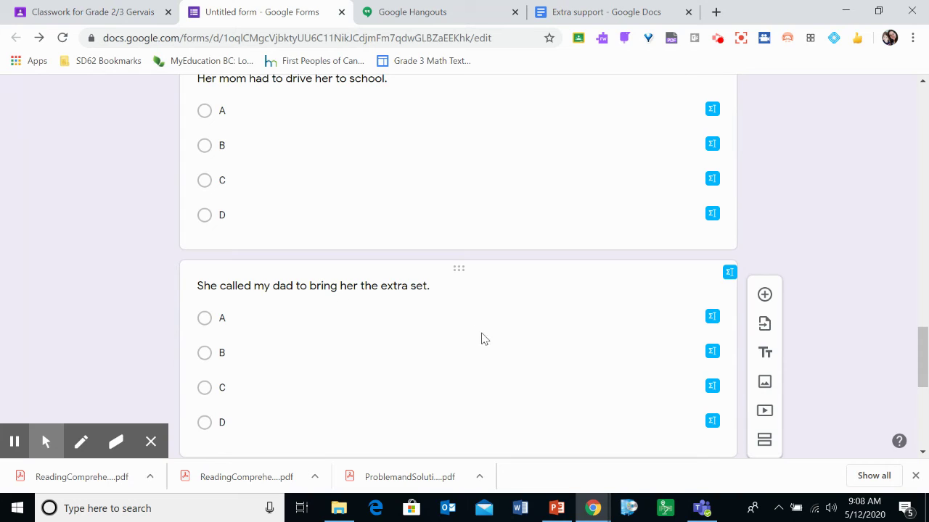
scroll(482, 334, up, 15)
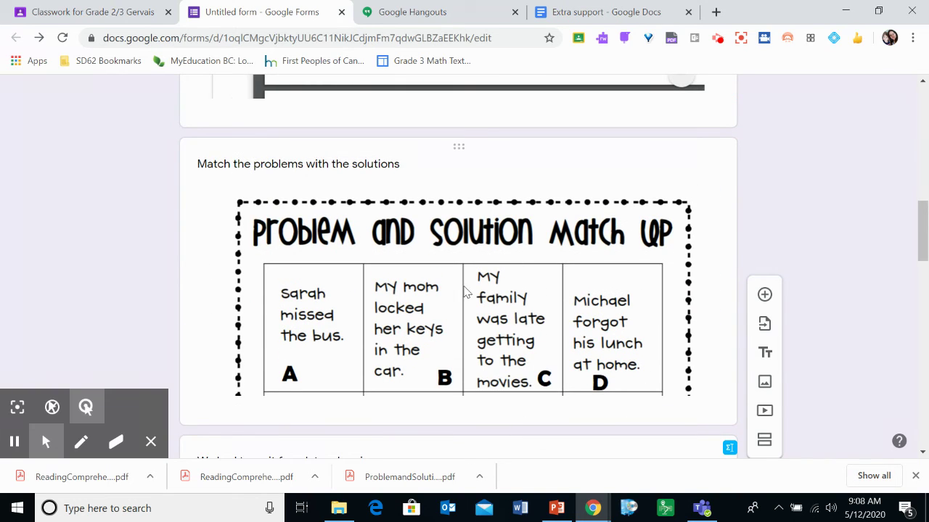
scroll(600, 273, down, 1)
scroll(597, 272, down, 12)
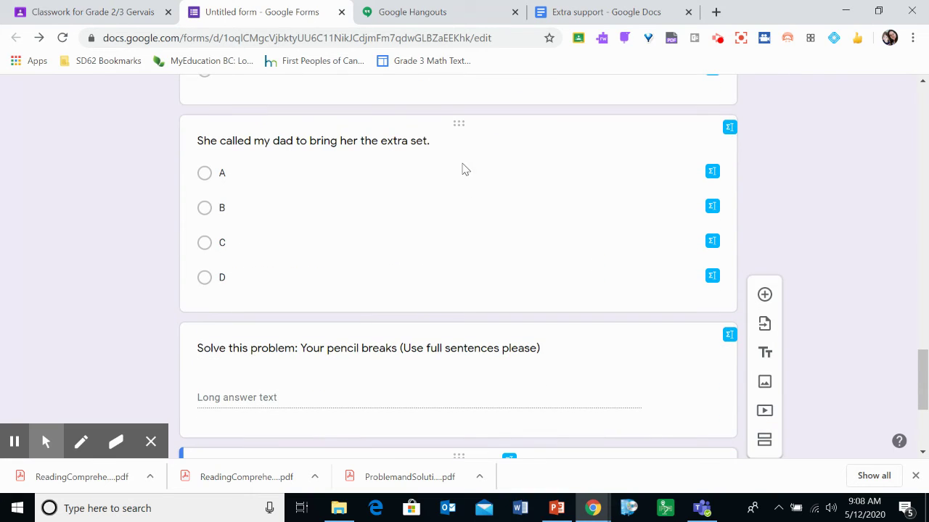
Step: Review the two full-sentence questions about a broken pencil and a math question that is not understood
scroll(481, 203, up, 1)
scroll(481, 203, down, 3)
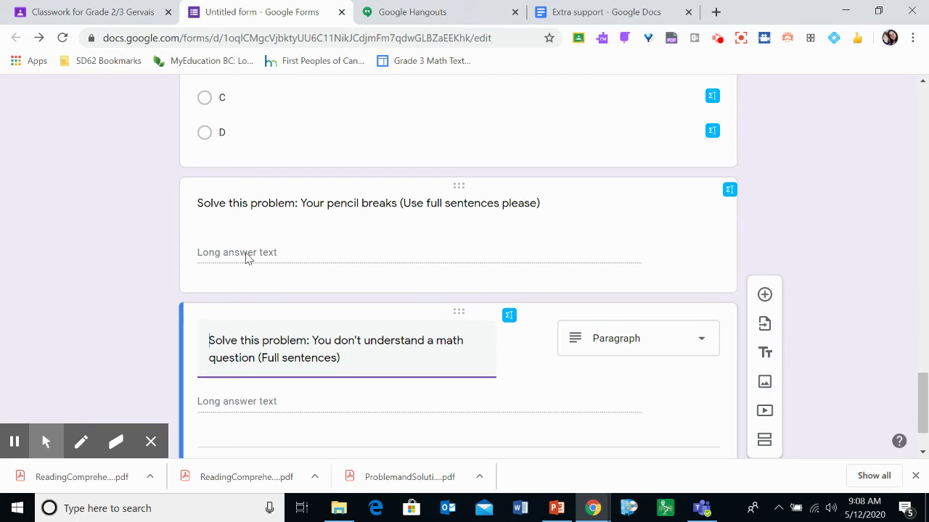
scroll(321, 220, down, 2)
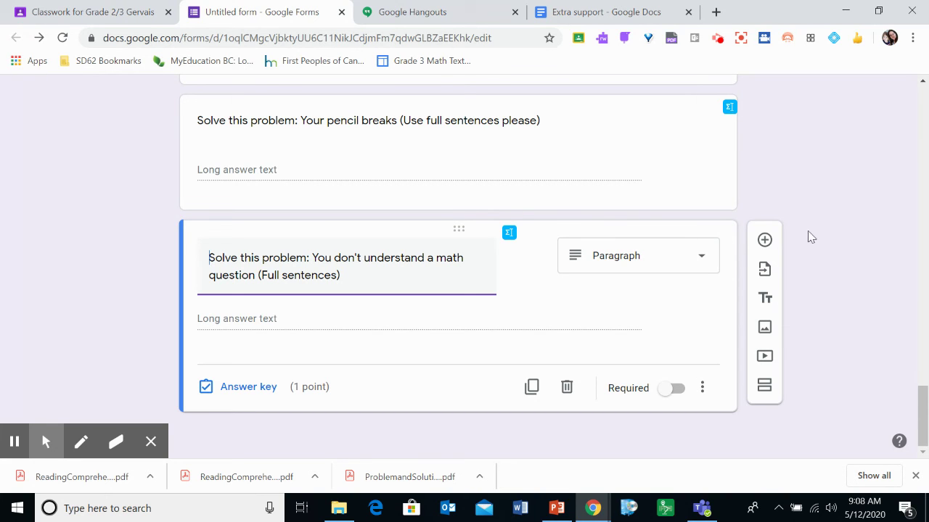
Step: Return to the Problem and Solution definitions image near the beginning of the form for a final review
scroll(824, 235, up, 2)
scroll(823, 236, up, 20)
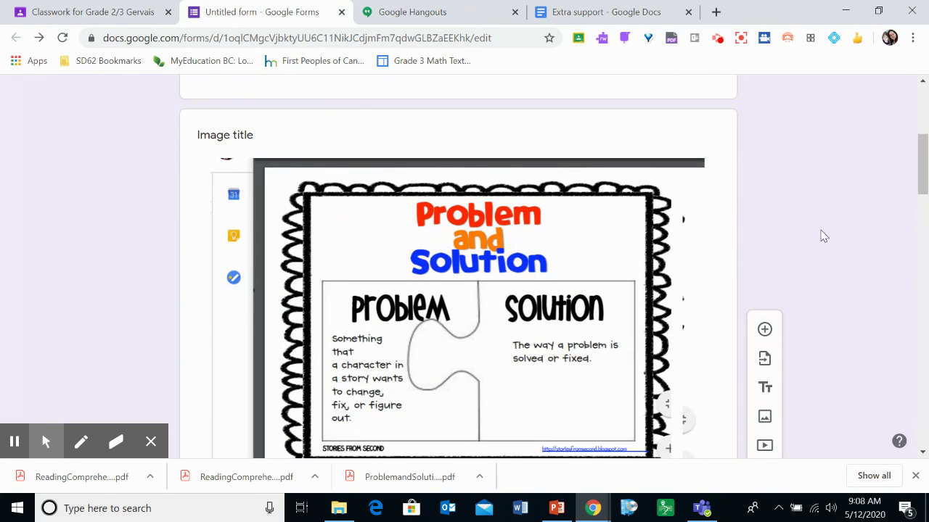
scroll(823, 235, up, 3)
scroll(836, 233, down, 5)
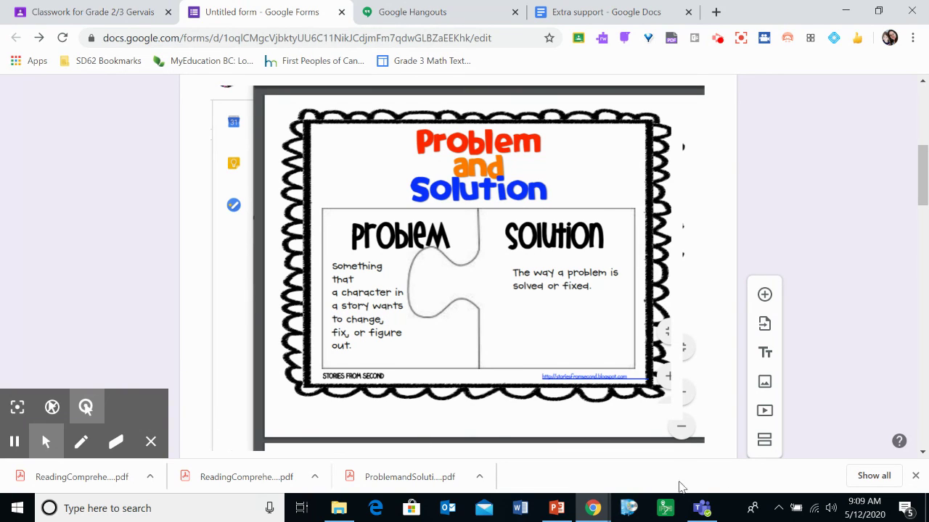
click(599, 512)
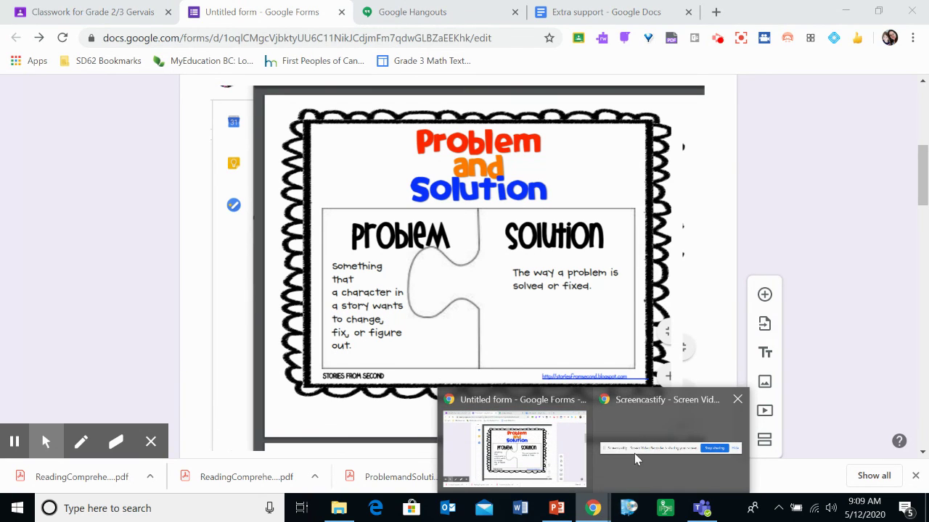